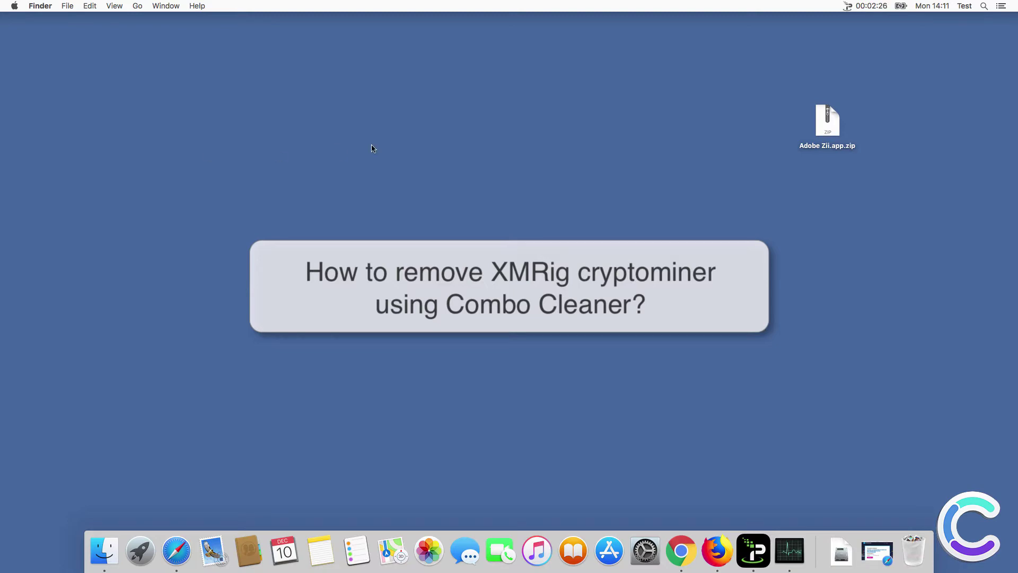
Restore Safari from the Dock to show the Adobe Illustrator CC 2018 crack download page.
left_click(176, 551)
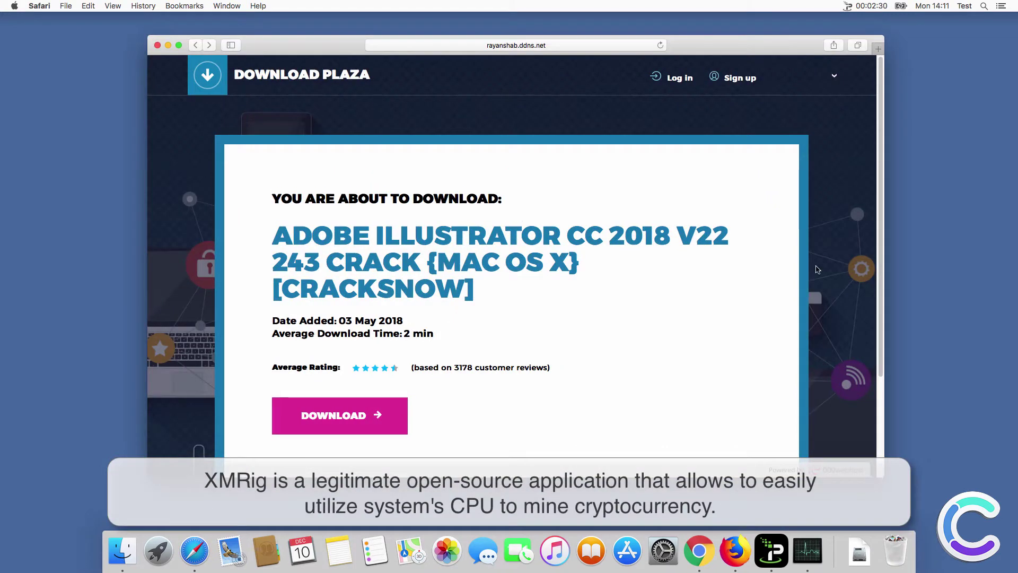
Download the Illustrator crack, minimize Safari, and extract Adobe Zii.app.zip on the desktop.
left_click(341, 416)
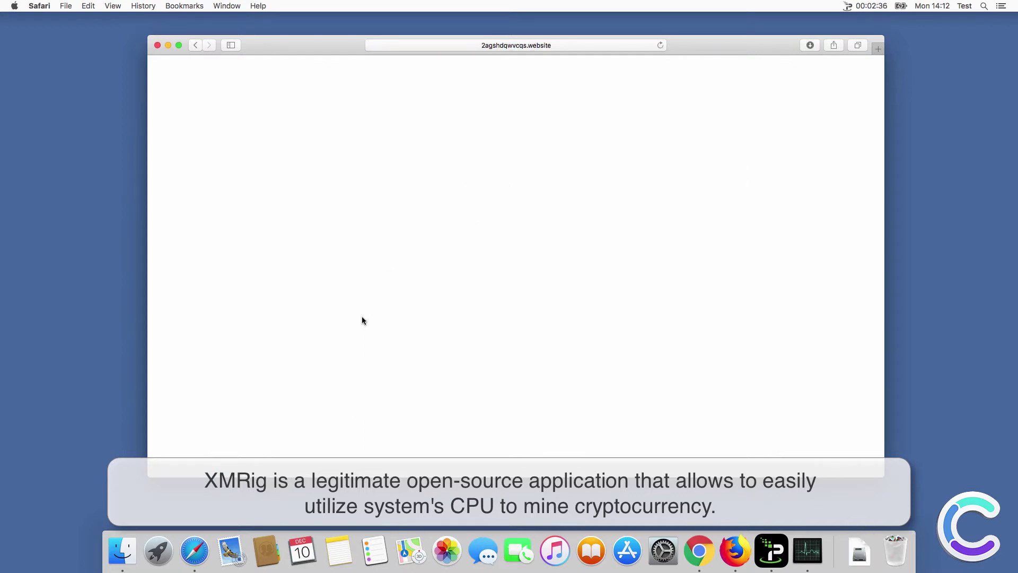
left_click(169, 45)
double_click(833, 130)
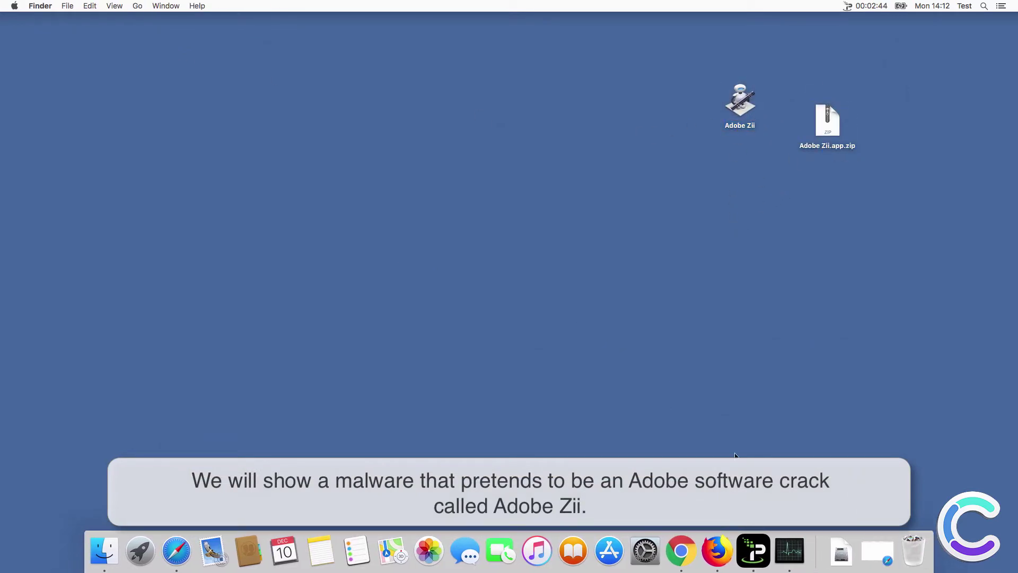
Move Activity Monitor to the right, sort it by % CPU, and launch the Adobe Zii app.
left_click(789, 552)
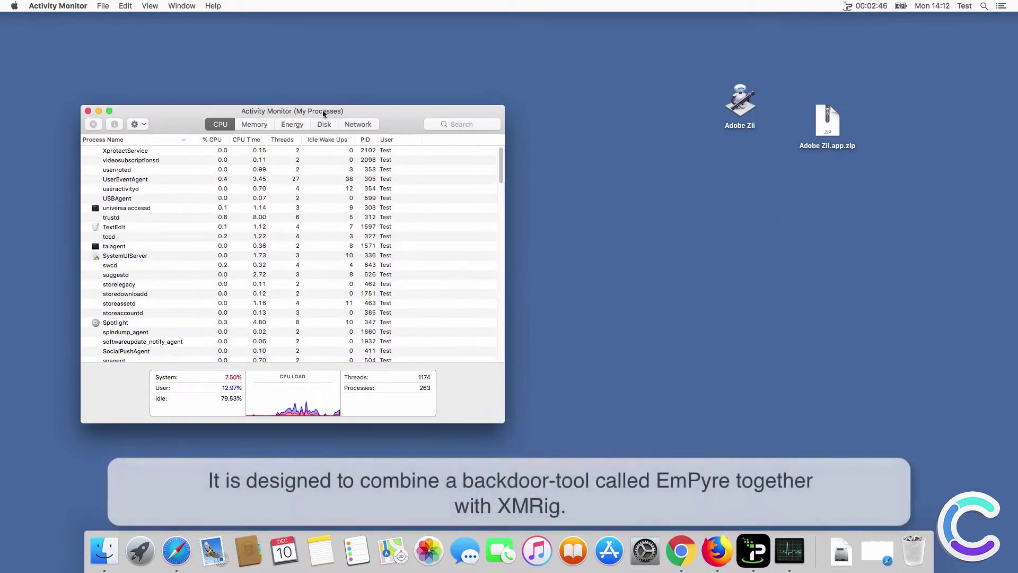
left_click_drag(324, 113, 811, 201)
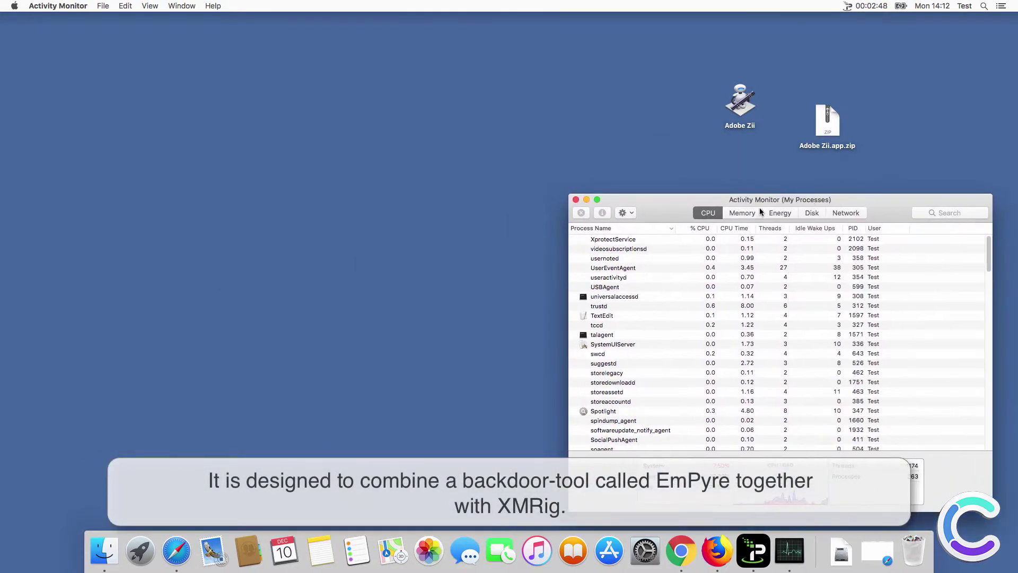
left_click(706, 229)
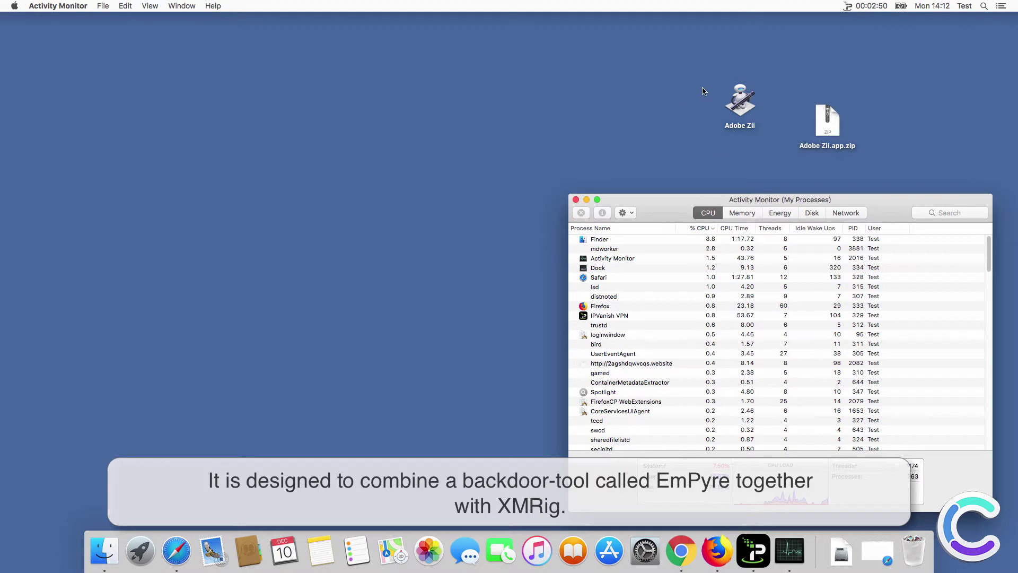
left_click(740, 101)
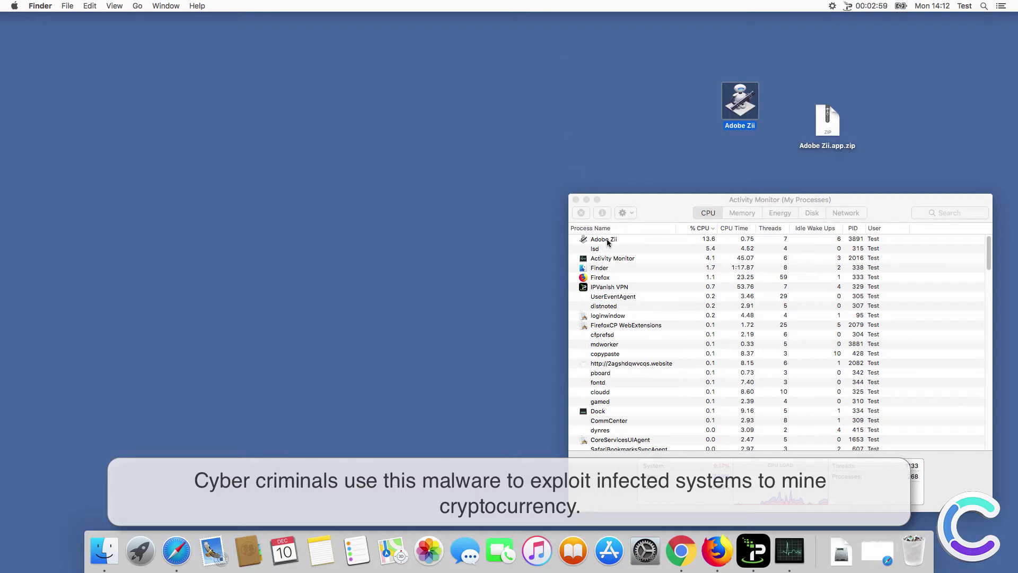
Move Adobe Zii left, select Python in Activity Monitor, then run PATCH OR DRAG in Adobe Zii.
left_click(608, 242)
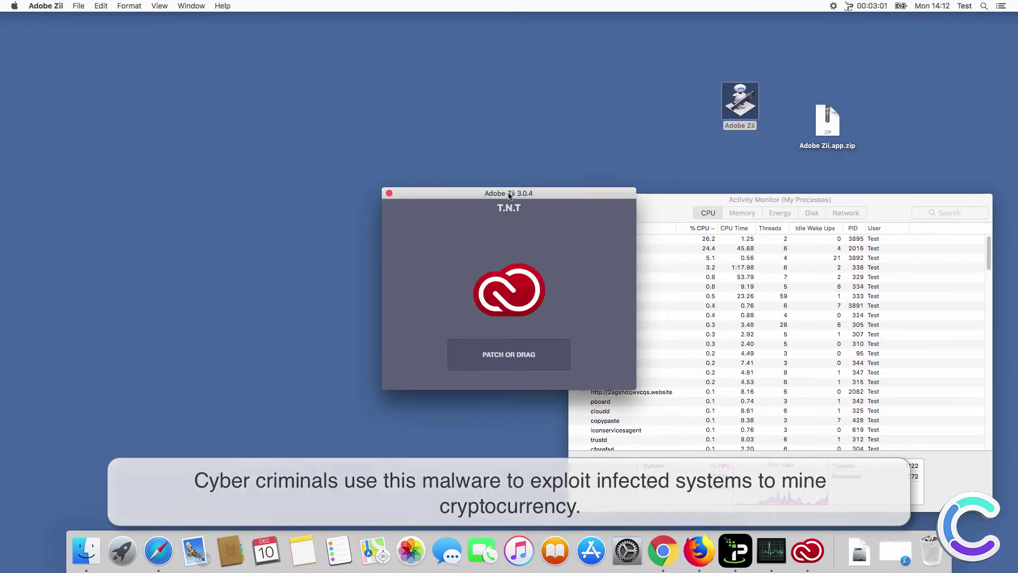
left_click_drag(505, 196, 296, 157)
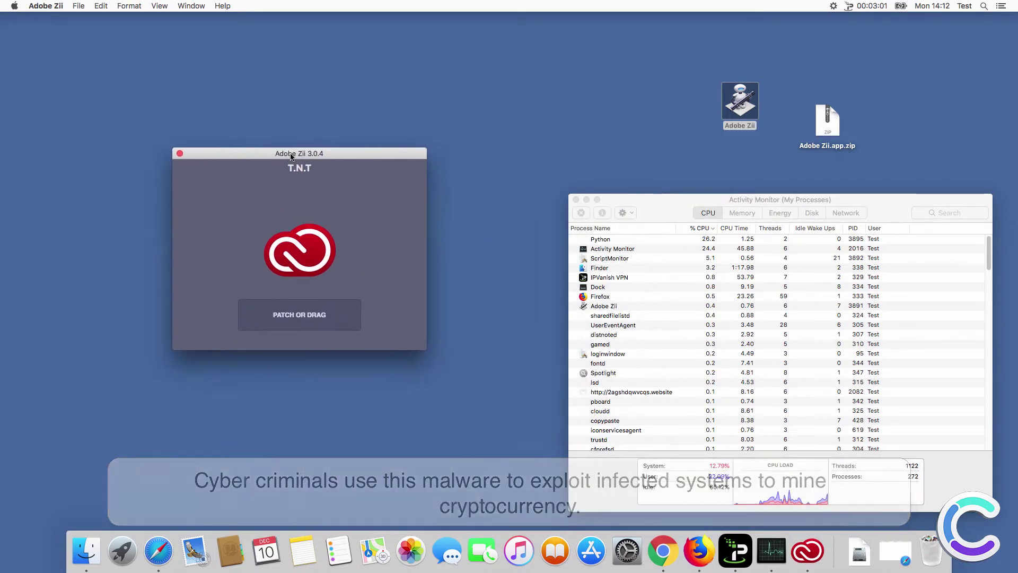
left_click(695, 241)
left_click(611, 241)
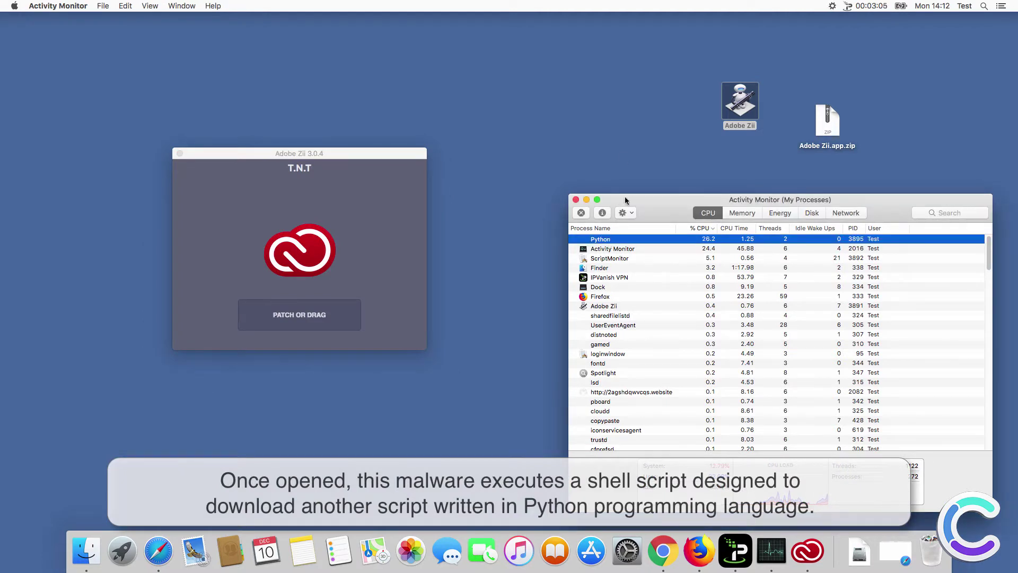
left_click(271, 262)
left_click(308, 318)
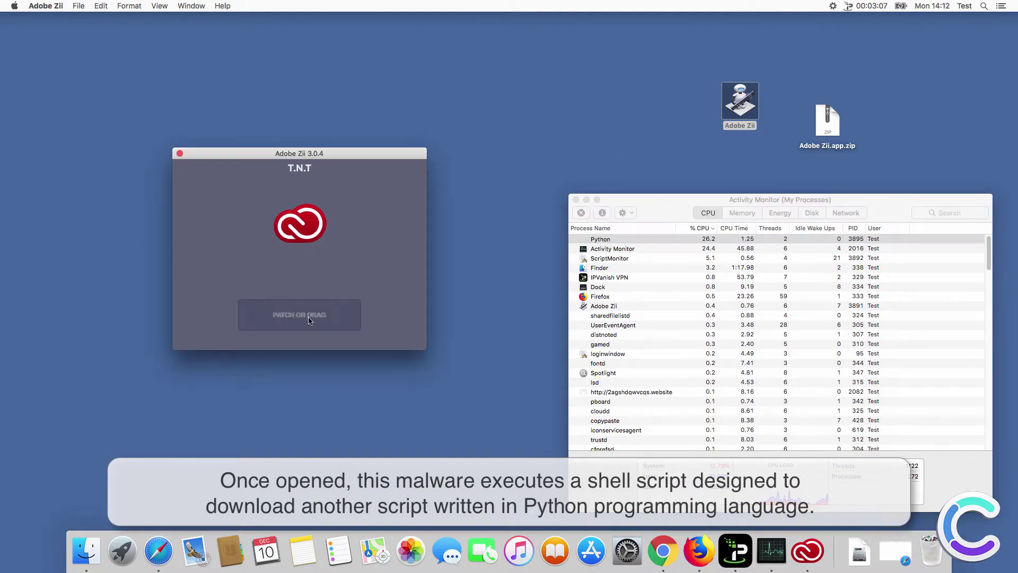
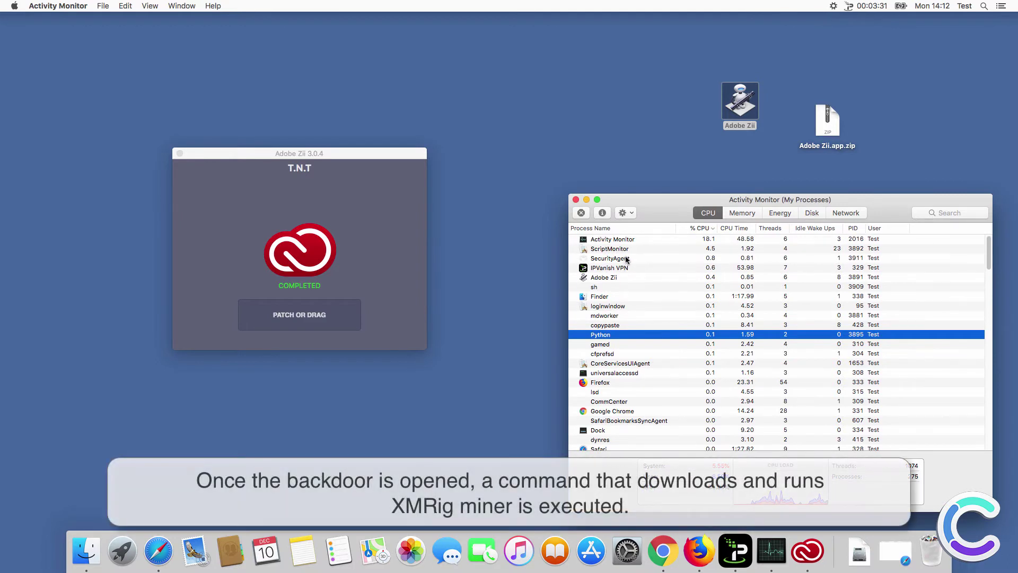
Sort Activity Monitor by % CPU to find xmrig at 99.8%, and close the Adobe Zii window.
left_click(626, 241)
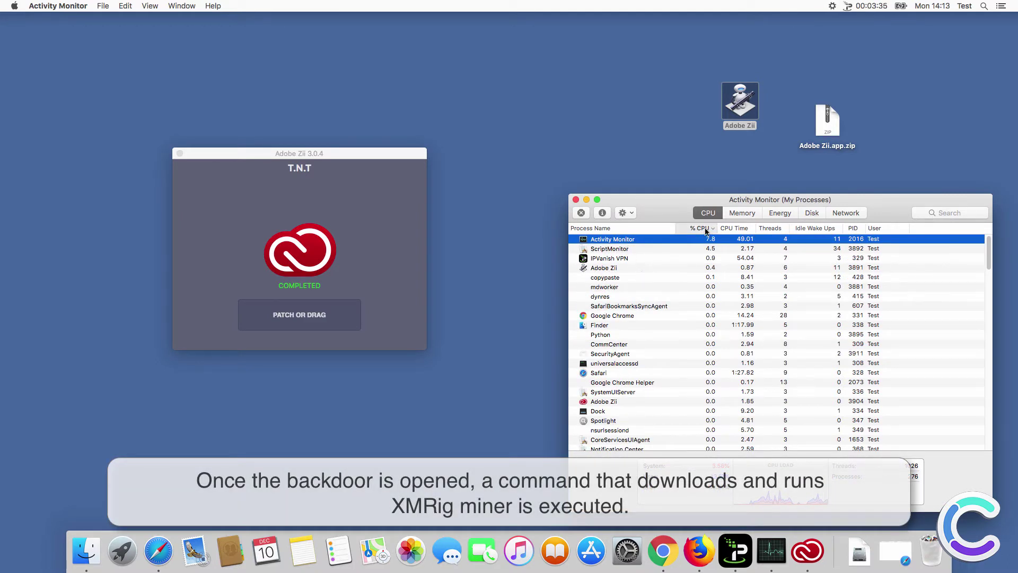
left_click(622, 242)
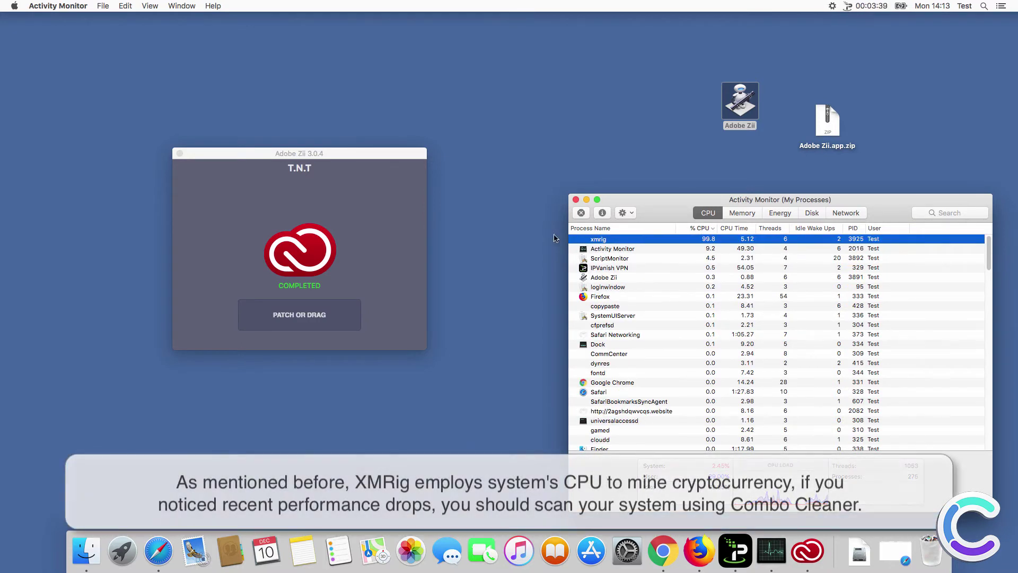
left_click(180, 153)
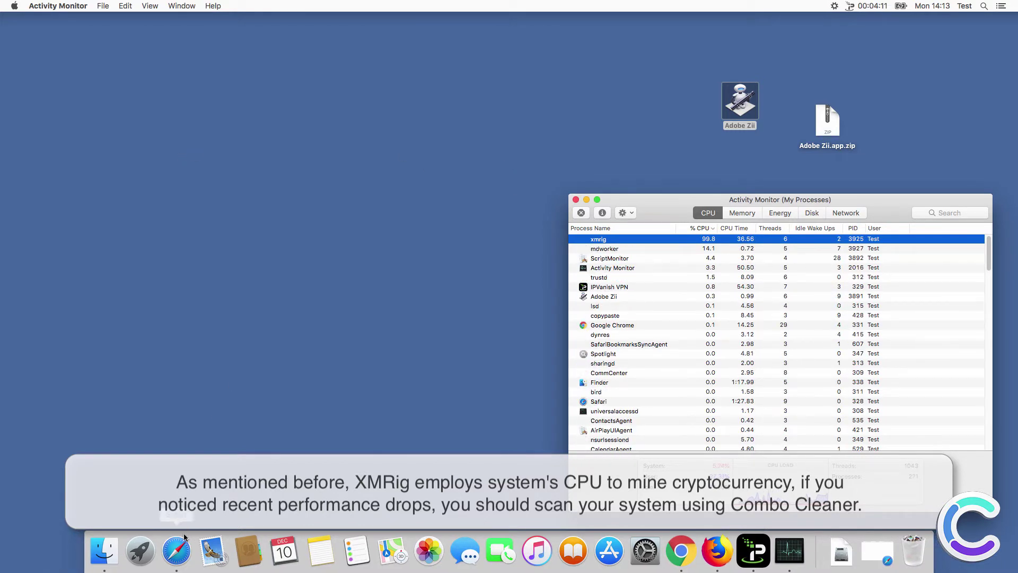
left_click(178, 550)
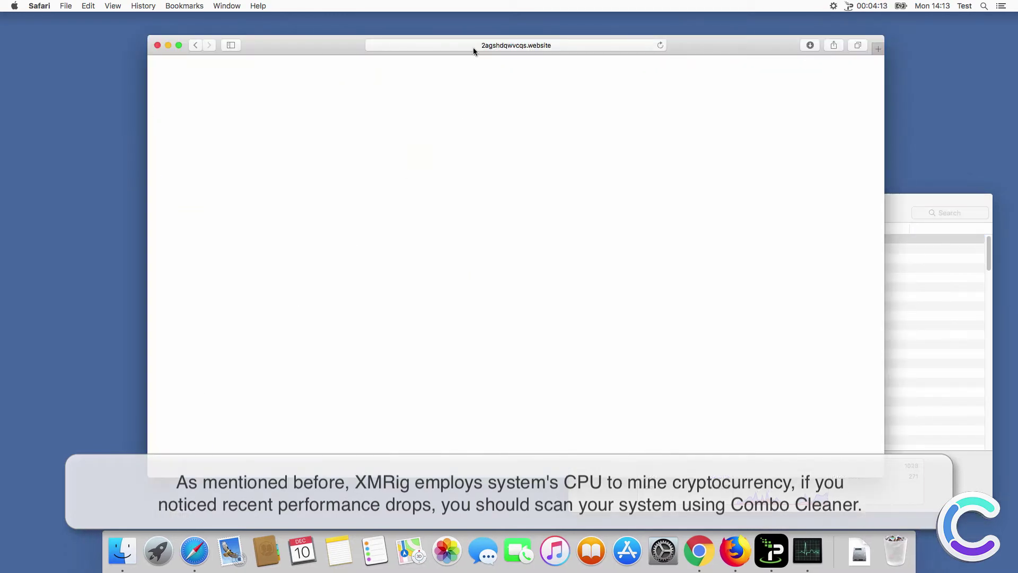
left_click(473, 46)
key("BackSpace")
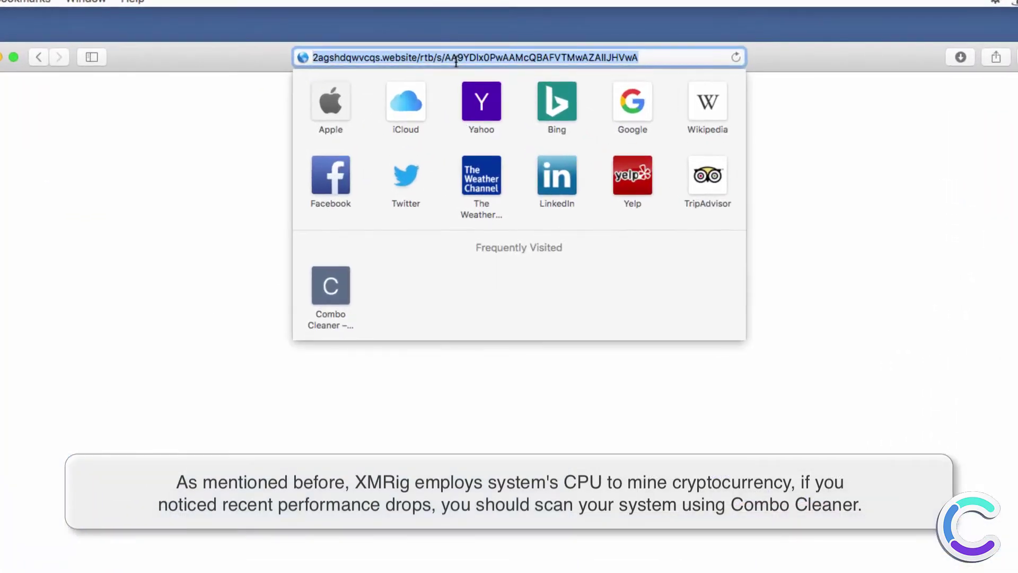
type("www.co")
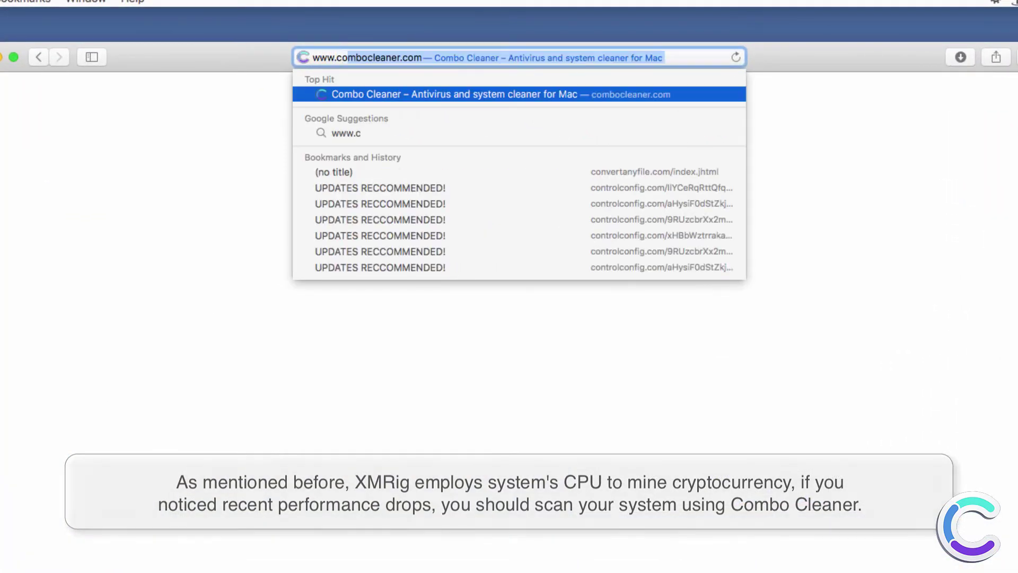
type("mbocleaner.com")
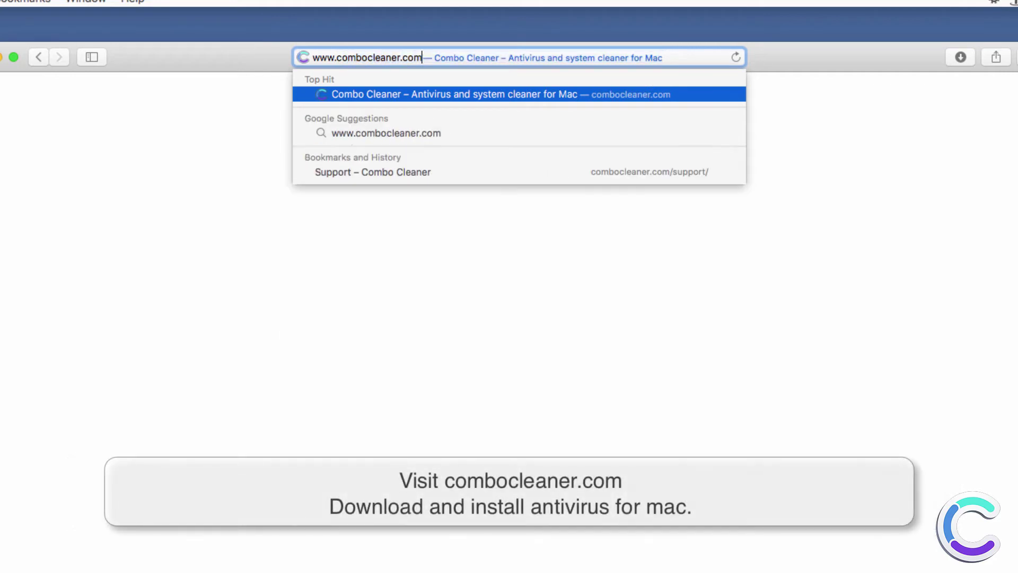
key("Return")
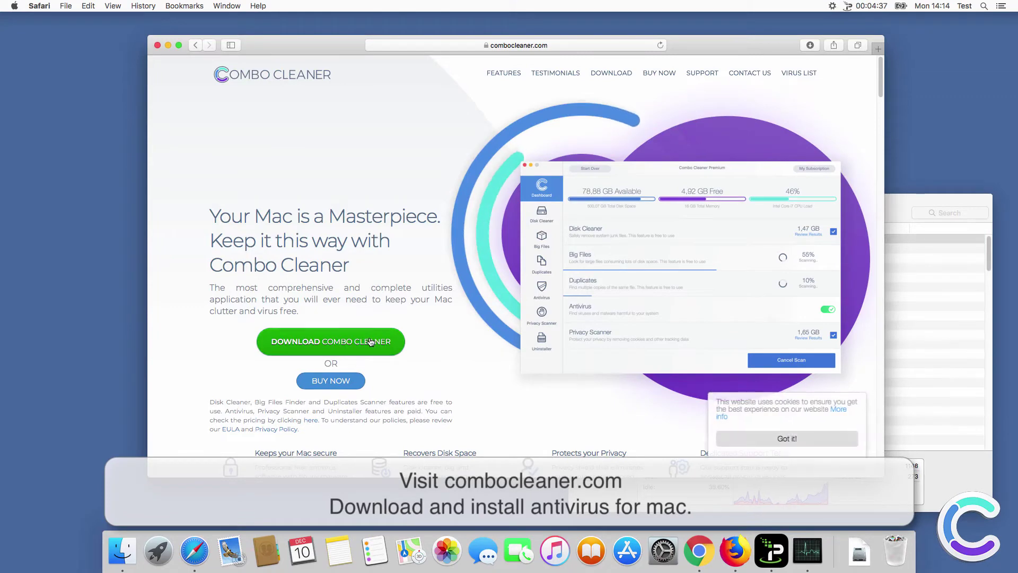
left_click(371, 342)
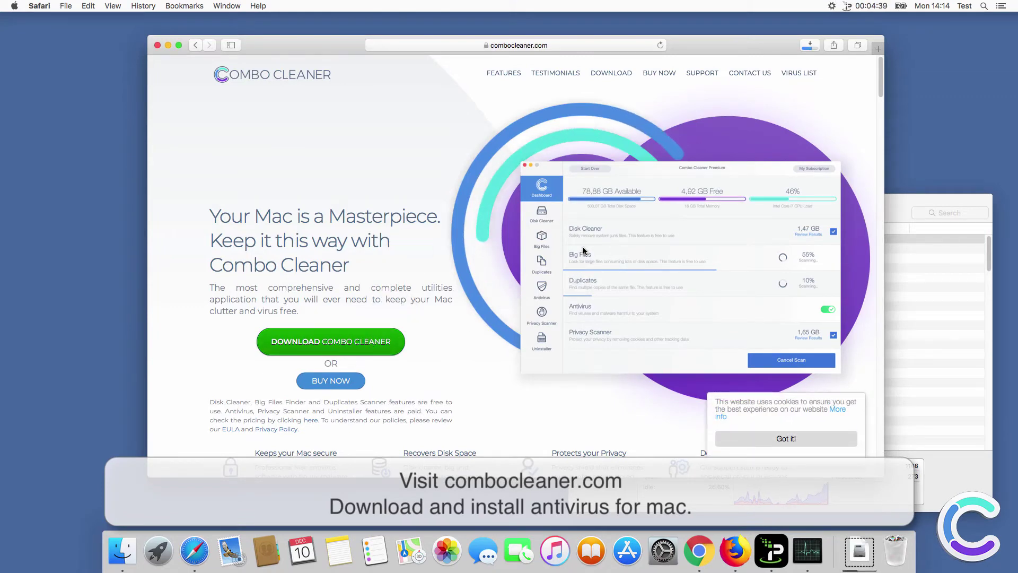
left_click(810, 46)
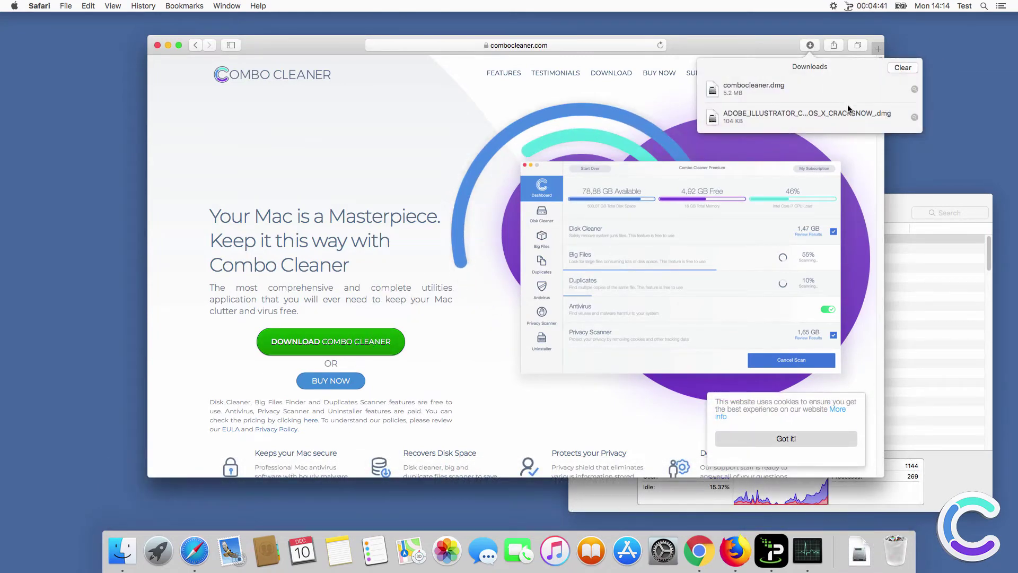
Mount combocleaner.dmg from Downloads and copy Combo Cleaner into Applications.
left_click(914, 88)
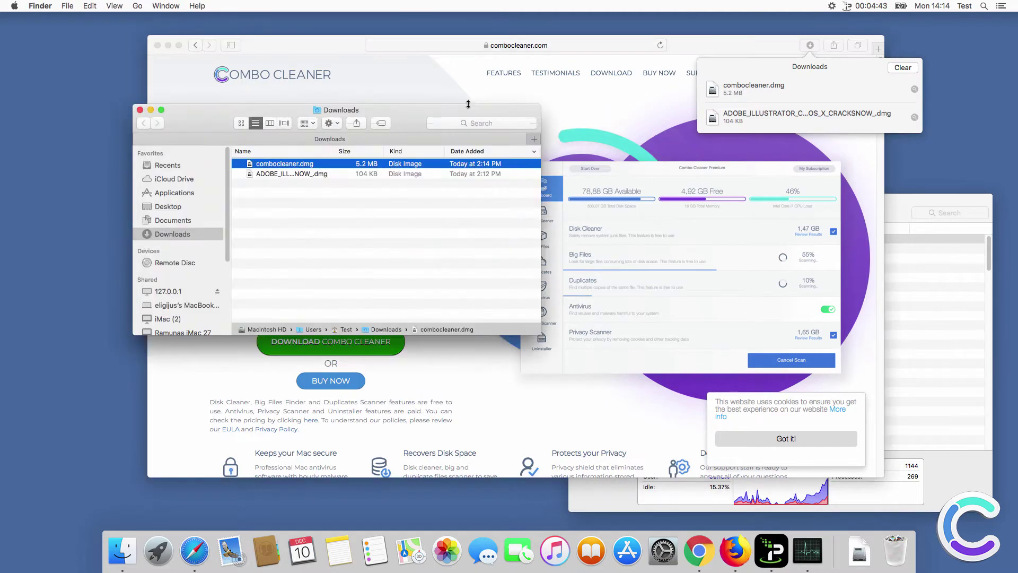
double_click(295, 165)
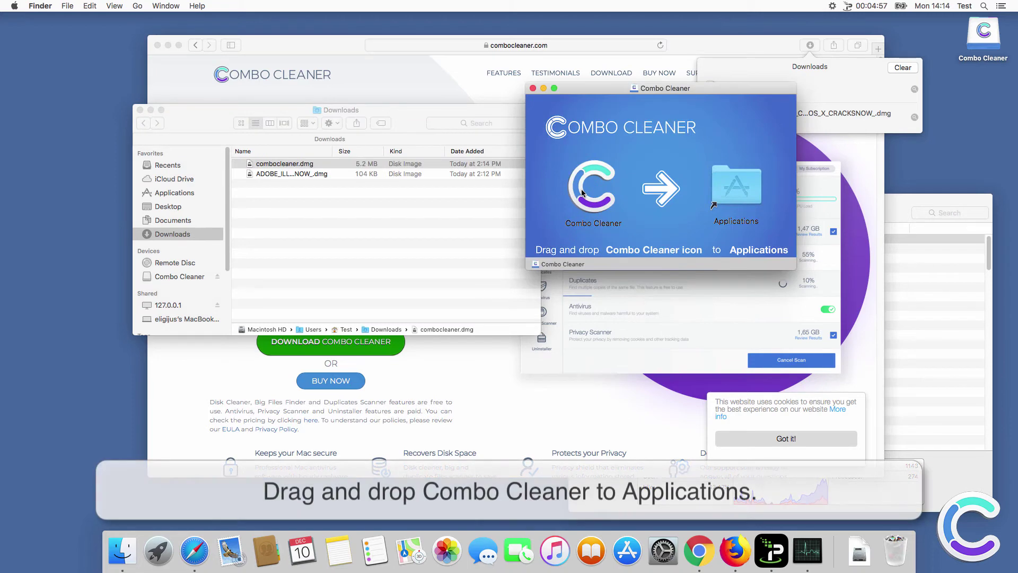
left_click_drag(594, 188, 742, 201)
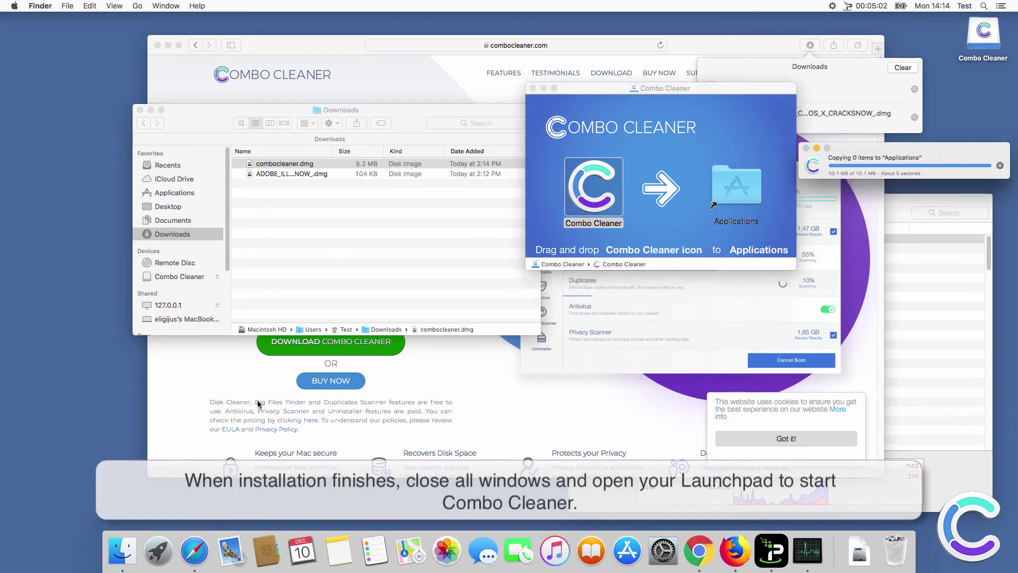
left_click(534, 89)
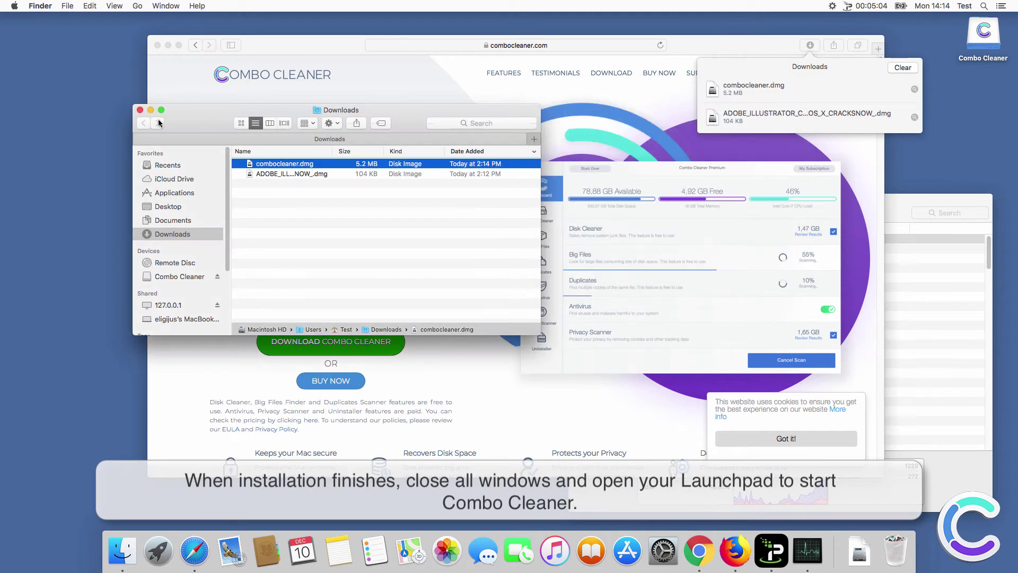
Close the Downloads, Safari and Activity Monitor windows.
left_click(140, 110)
left_click(157, 46)
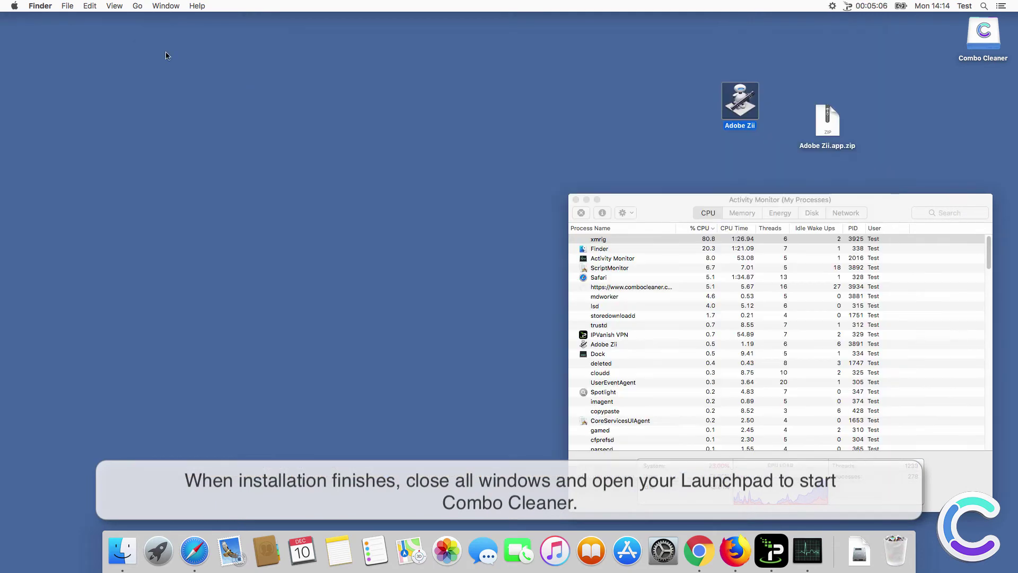
left_click(576, 200)
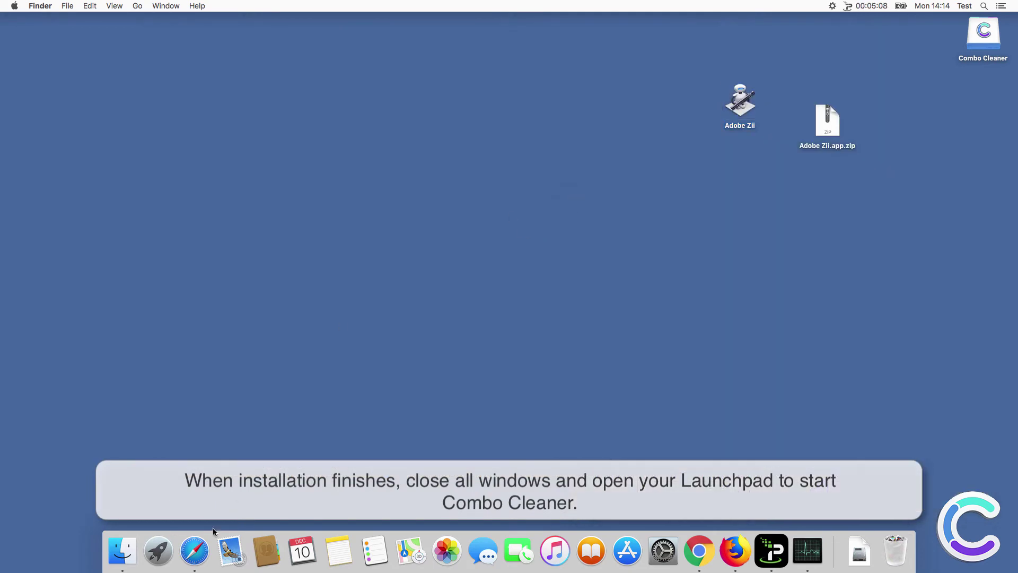
Launch Combo Cleaner from Launchpad and approve opening the downloaded app.
left_click(158, 552)
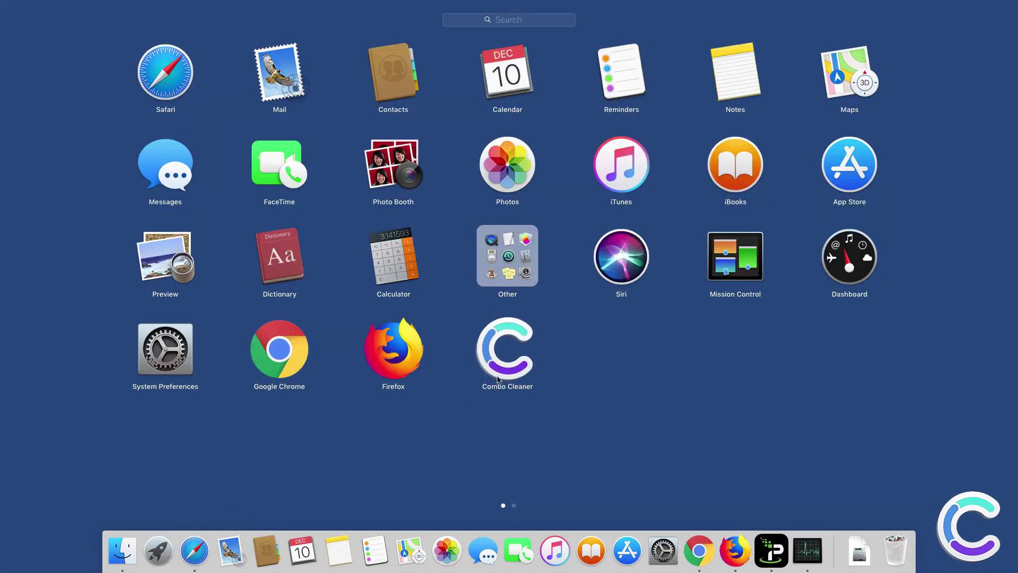
left_click(499, 378)
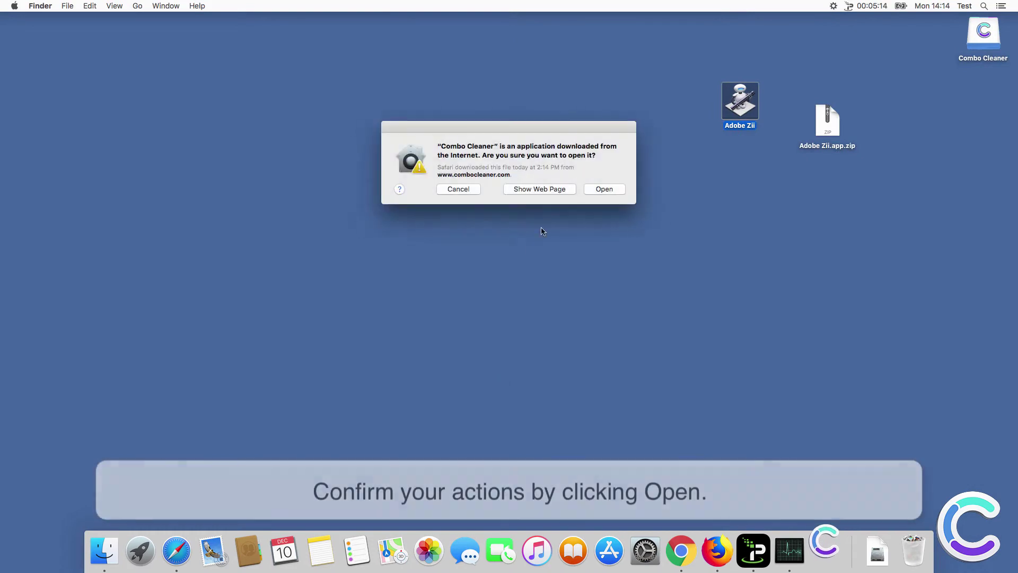
left_click(602, 192)
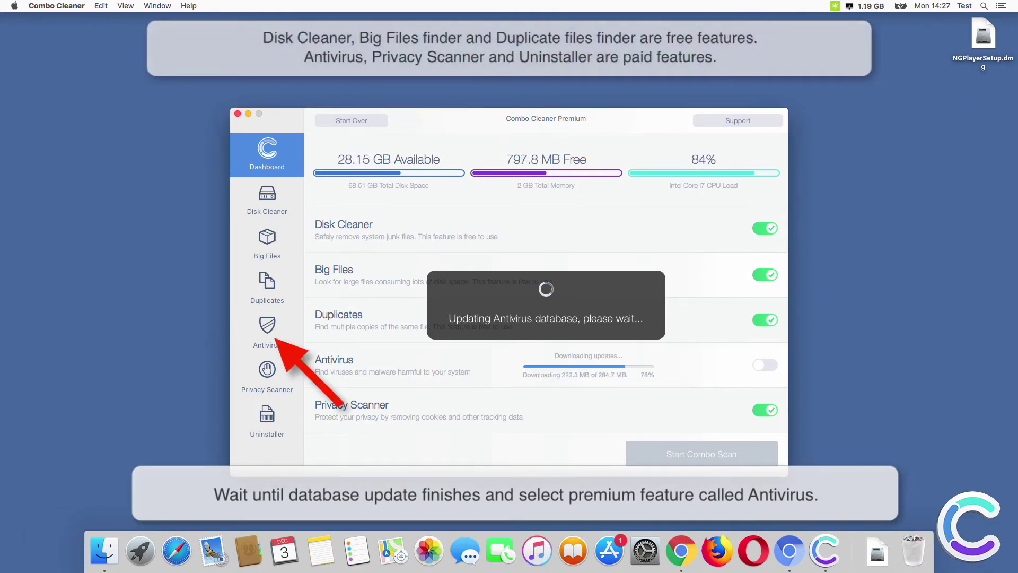
Start a Full Scan from Combo Cleaner's Antivirus section.
left_click(262, 333)
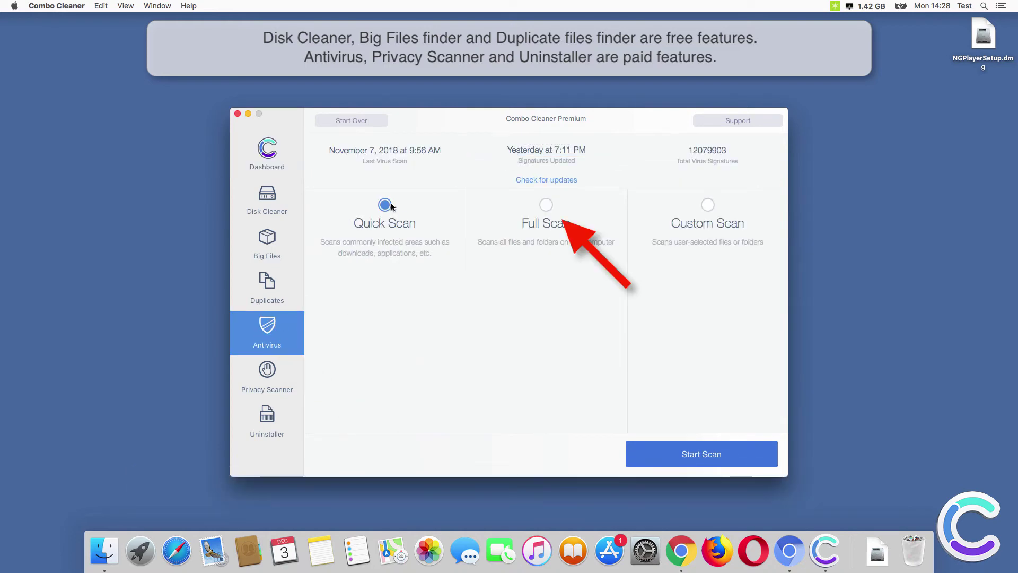
left_click(546, 205)
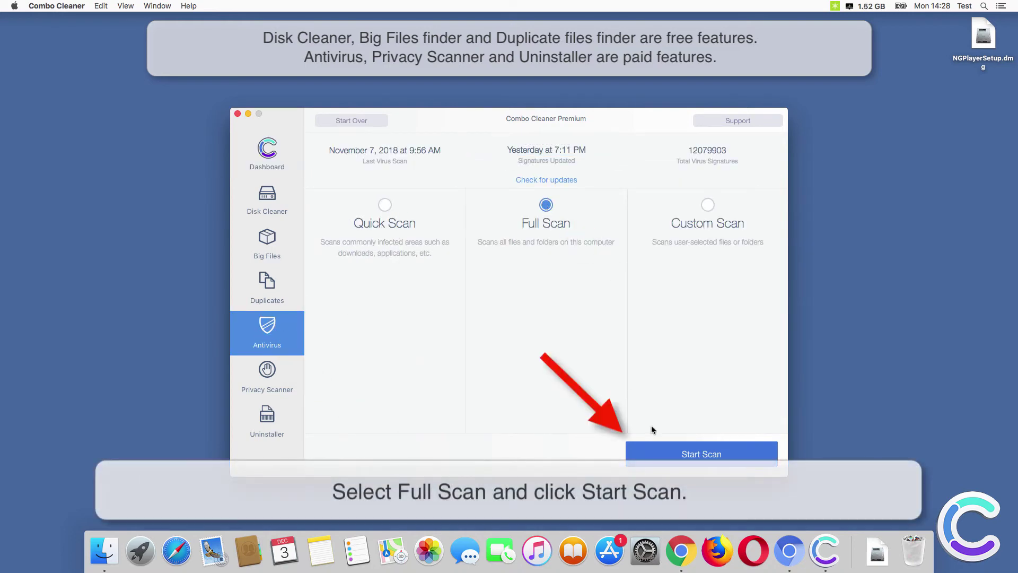
left_click(659, 445)
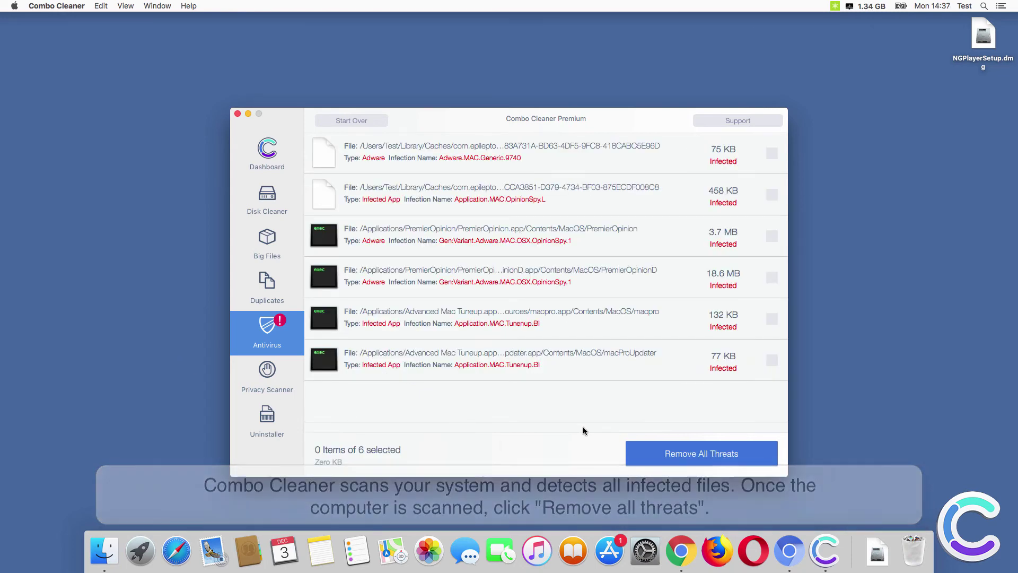
Remove all detected threats, authenticating with the admin password, and restart the Mac now.
left_click(688, 459)
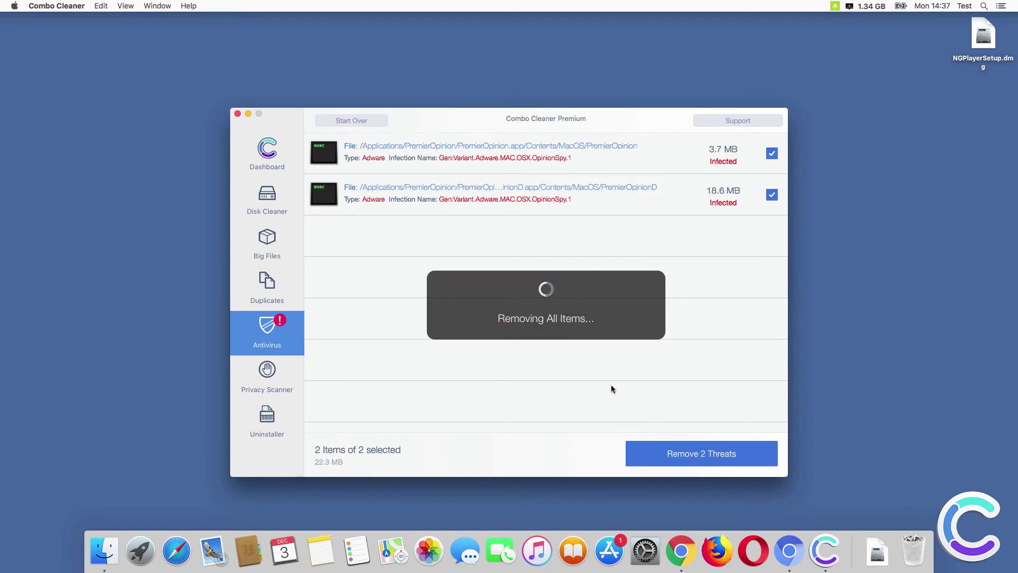
left_click(580, 188)
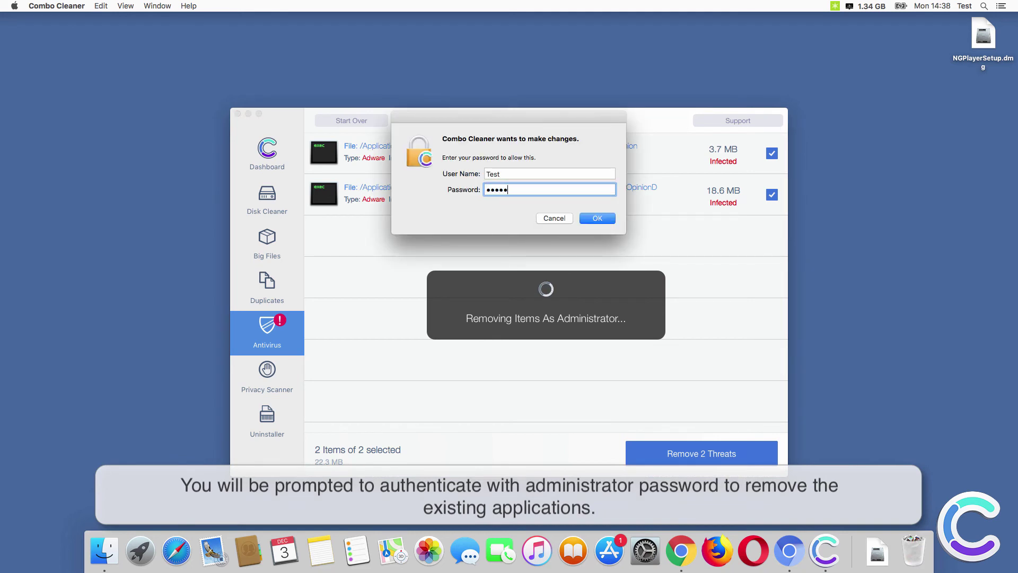
left_click(608, 217)
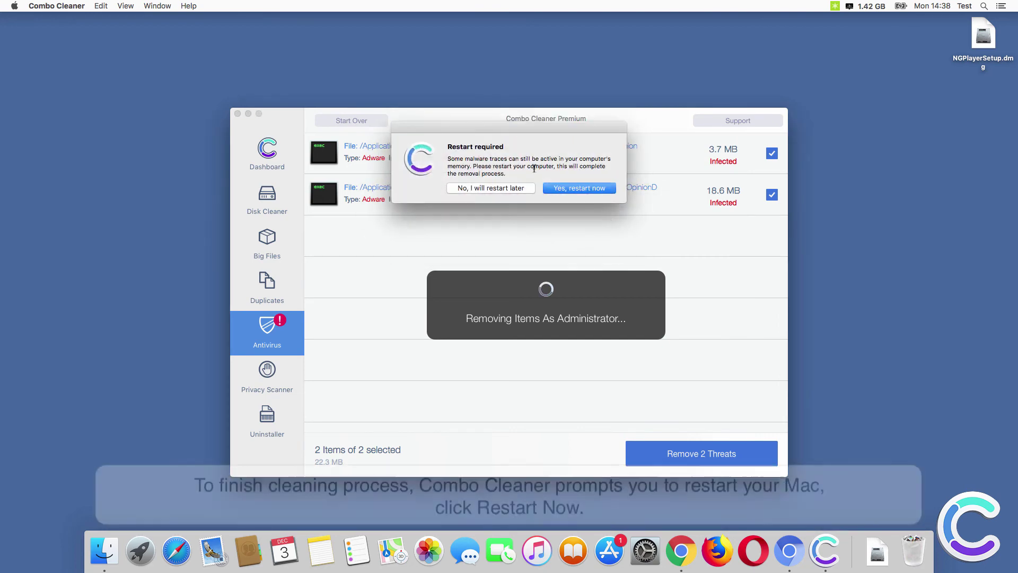
left_click(568, 190)
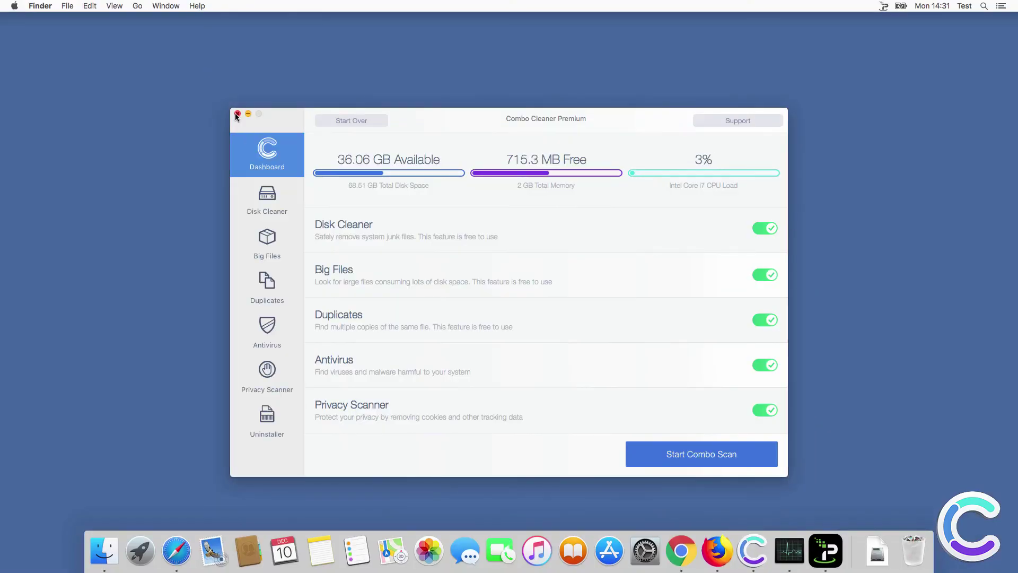
Quit Combo Cleaner and reopen Activity Monitor sorted by % CPU.
left_click(237, 115)
left_click(789, 551)
left_click(586, 199)
scroll(560, 239, "down", 5)
Search the process list for xmrig and python to confirm neither is running.
left_click(835, 183)
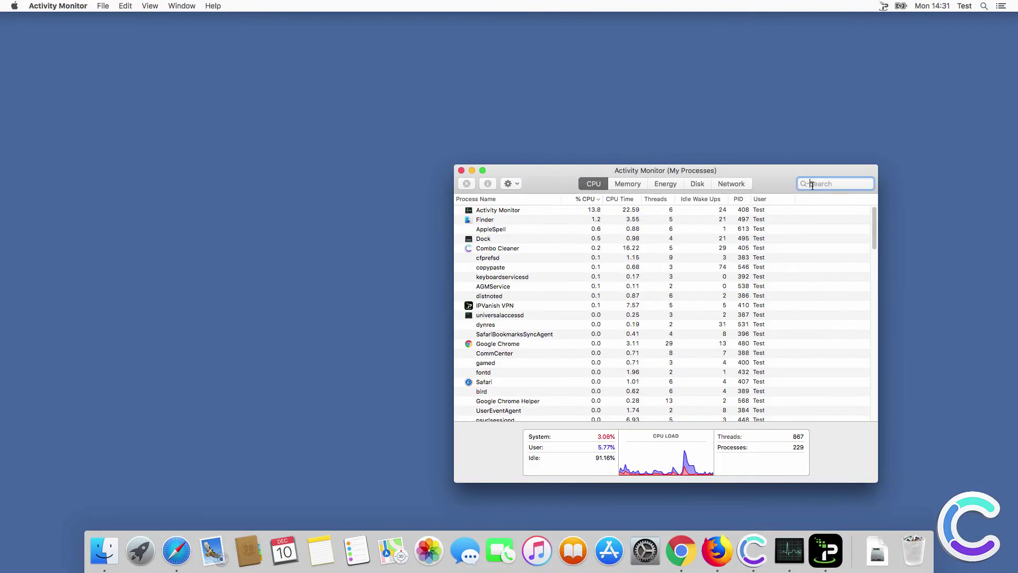
type("xmrig")
key("BackSpace")
key("BackSpace")
key("BackSpace")
key("BackSpace")
key("BackSpace")
type("python")
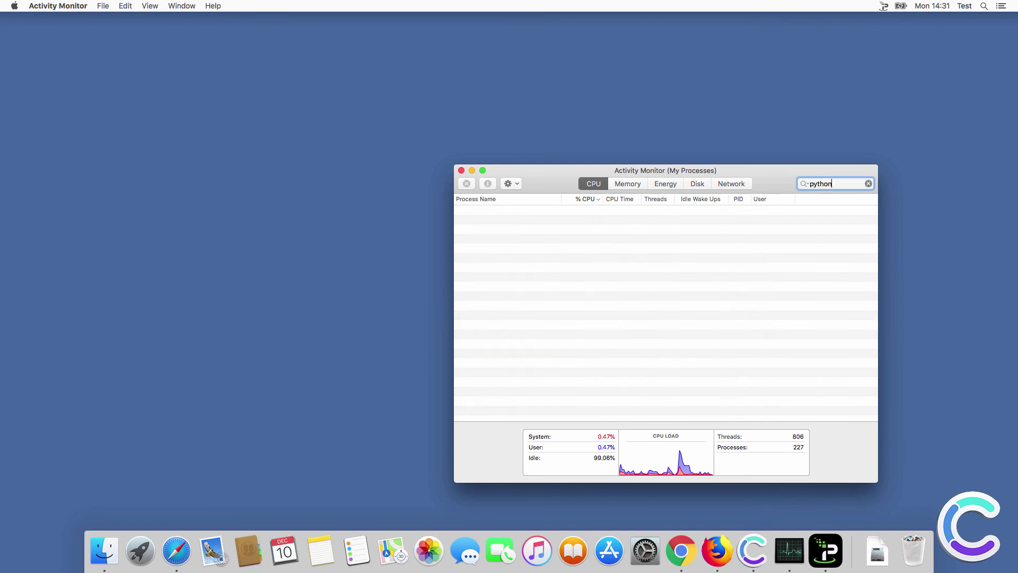
key("BackSpace")
key("BackSpace")
key("BackSpace")
key("BackSpace")
type("xmrig")
key("BackSpace")
key("BackSpace")
key("BackSpace")
key("BackSpace")
key("BackSpace")
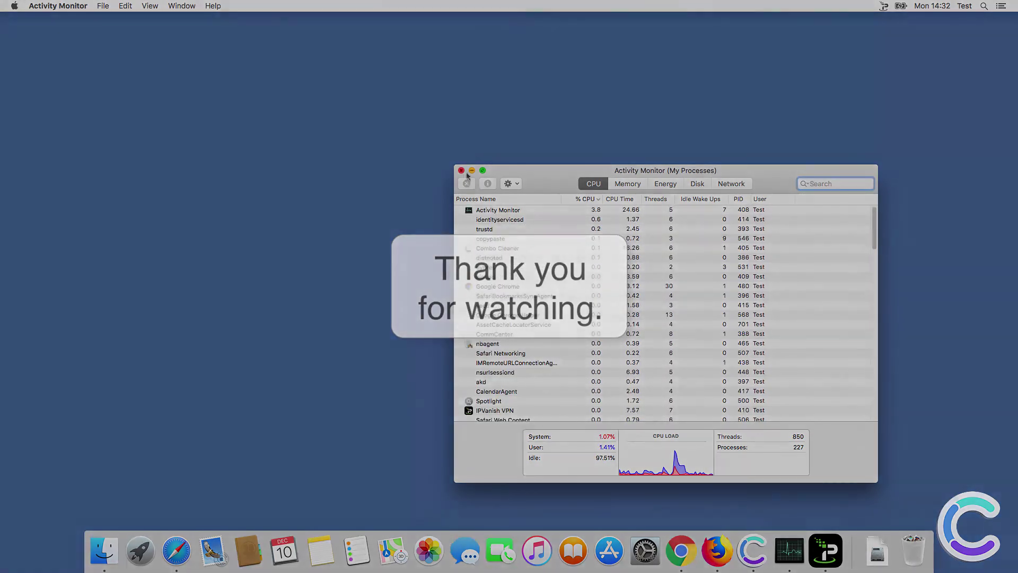